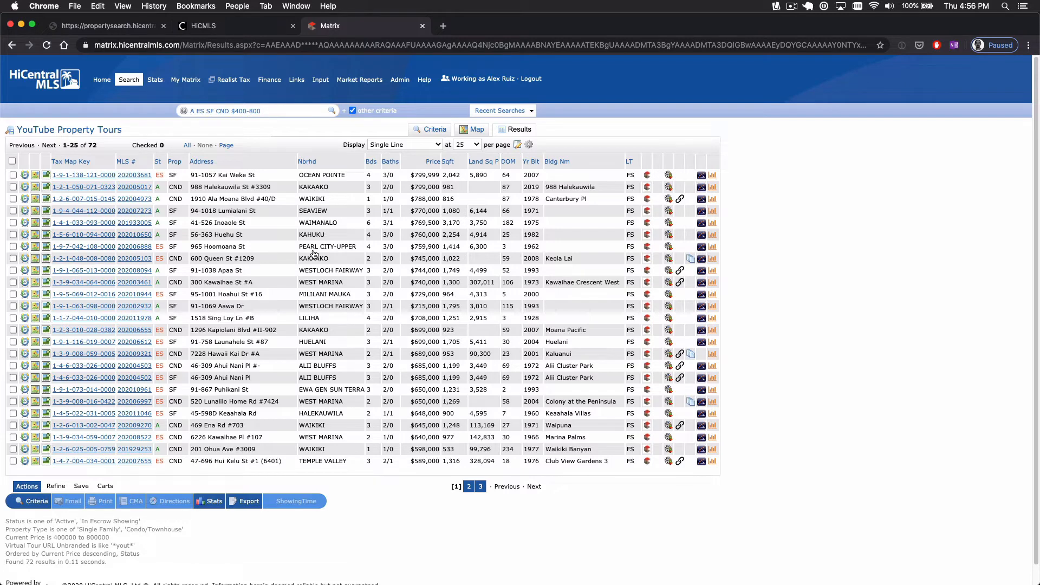
left_click(669, 187)
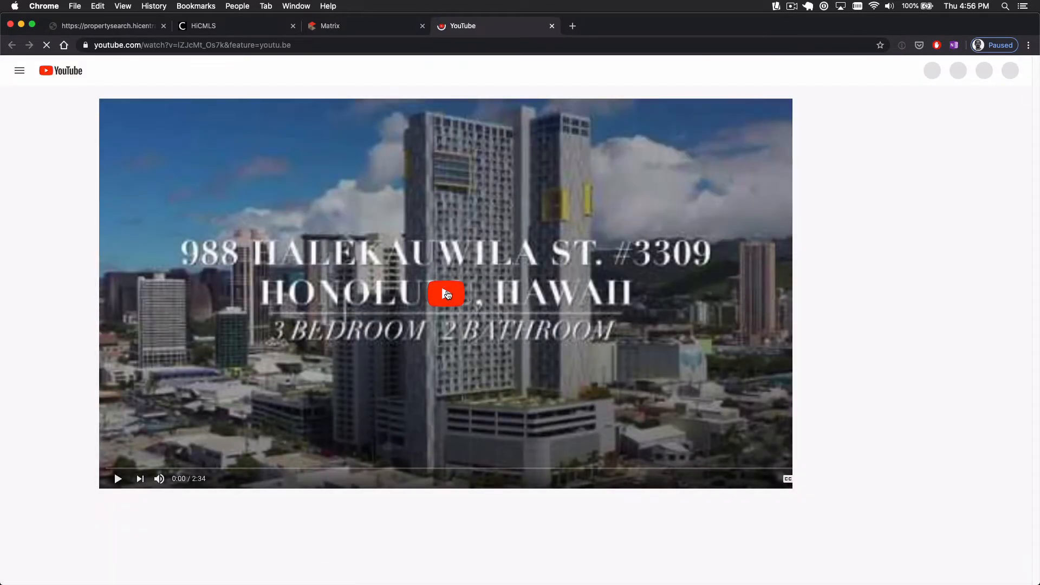
left_click(448, 294)
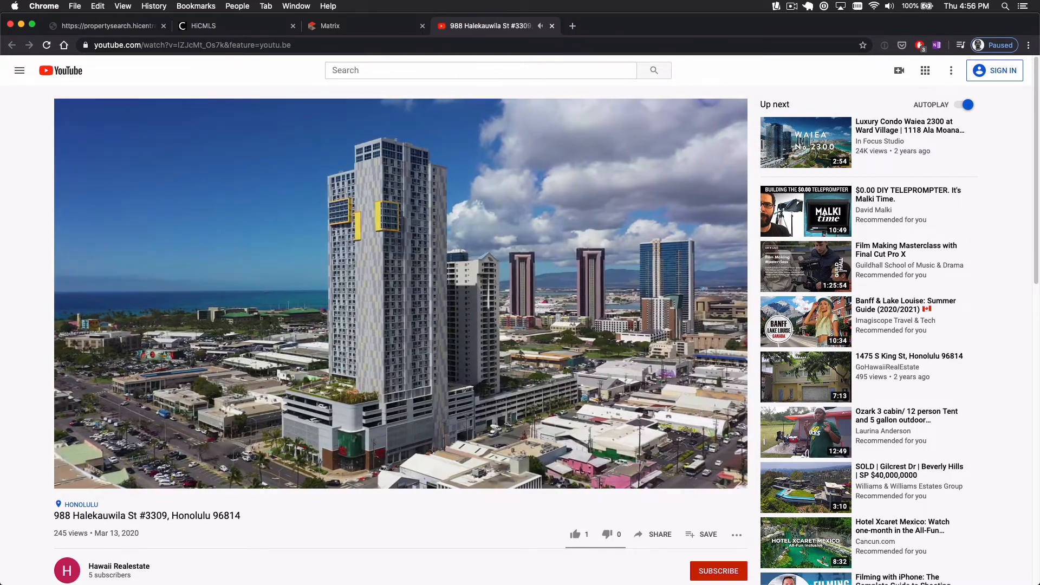
scroll(130, 541, "down", 1)
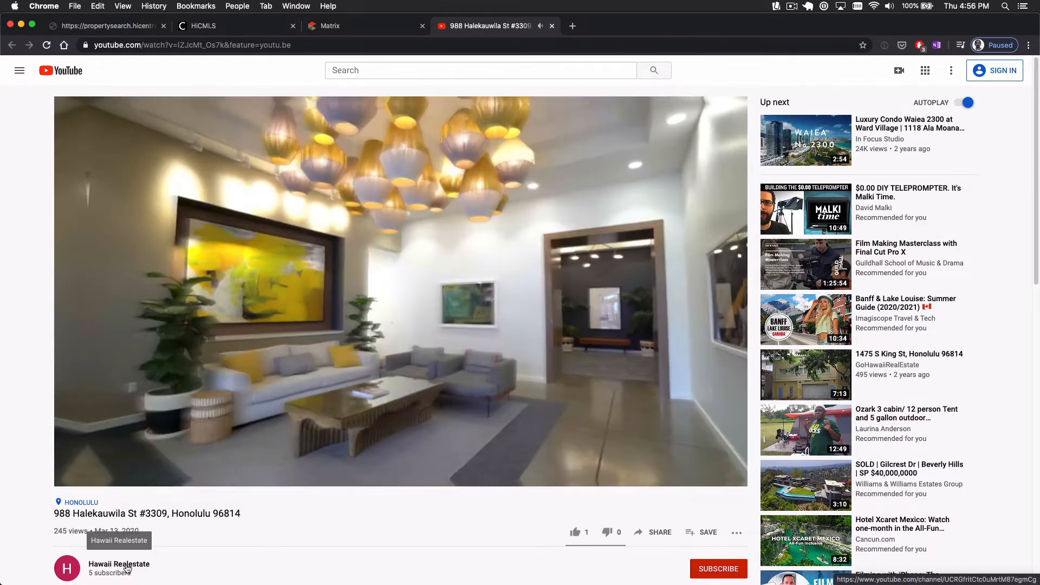
left_click(128, 568)
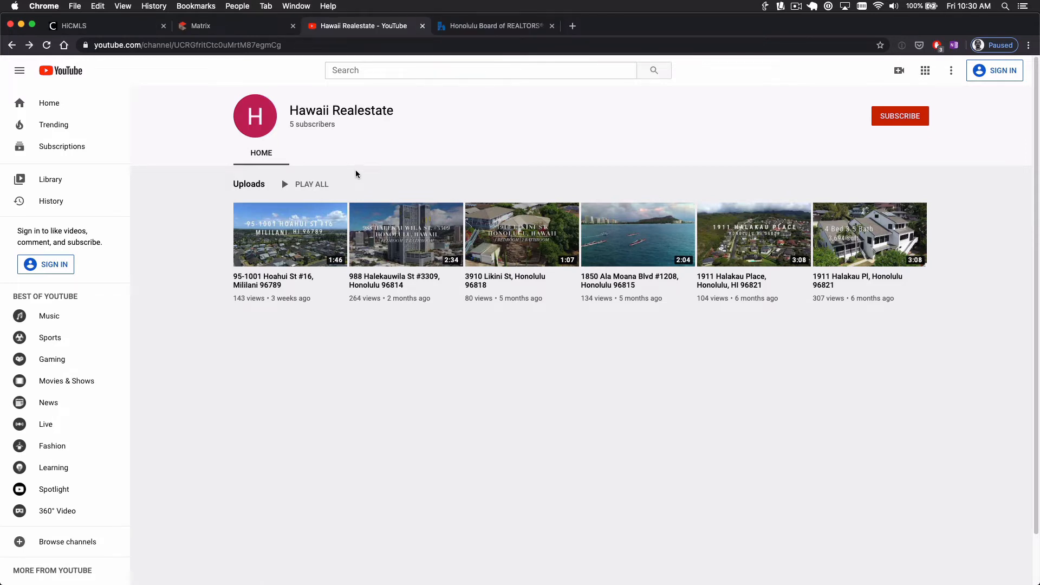
Sign in to YouTube with the Google account's e-mail and password
left_click(73, 75)
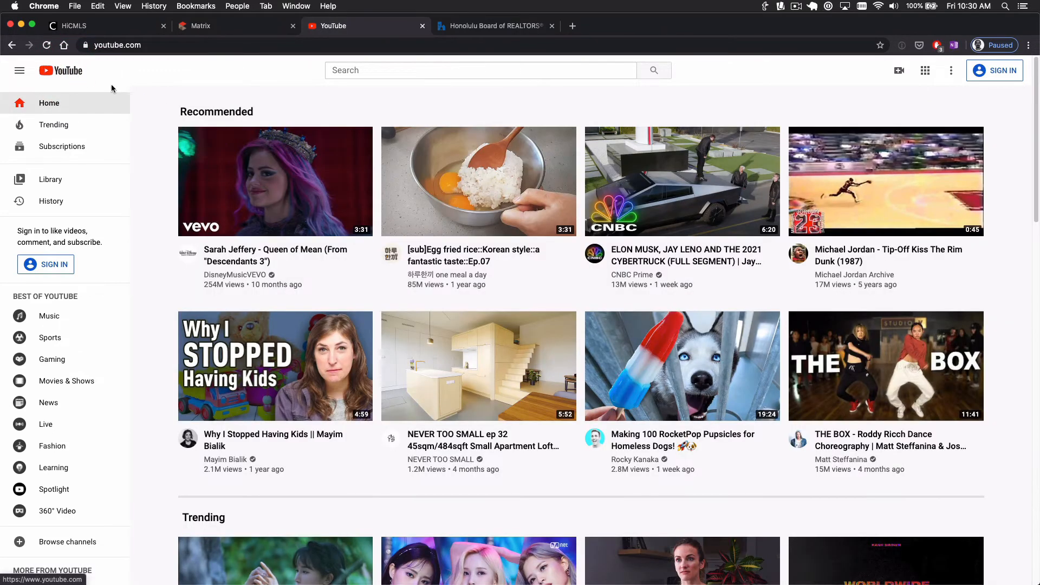
left_click(1004, 72)
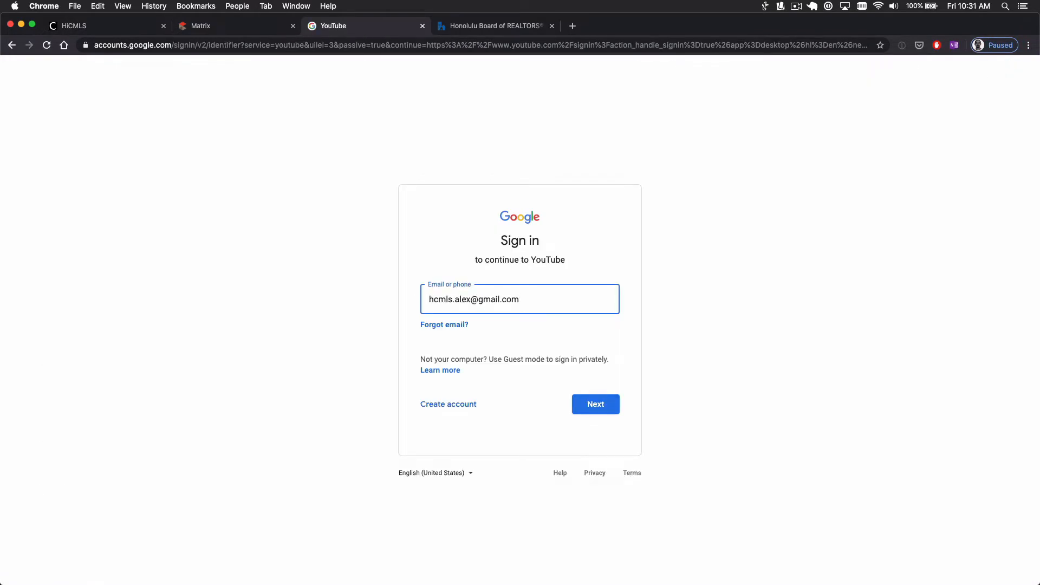
key("Return")
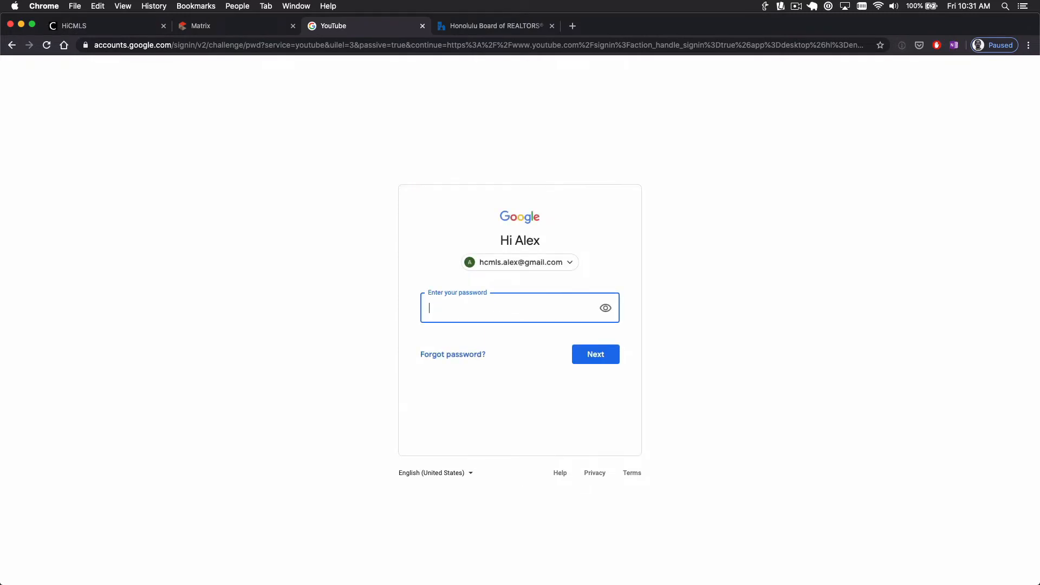
left_click(607, 353)
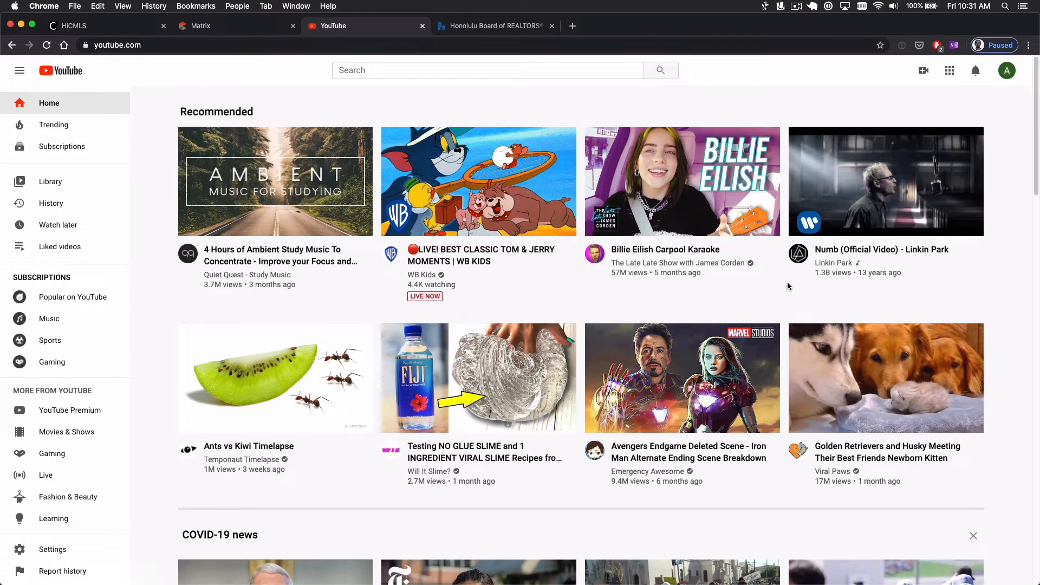
From account settings, start a new channel and enter the Brand Account name 'Hawaii Property Videos'
left_click(1008, 71)
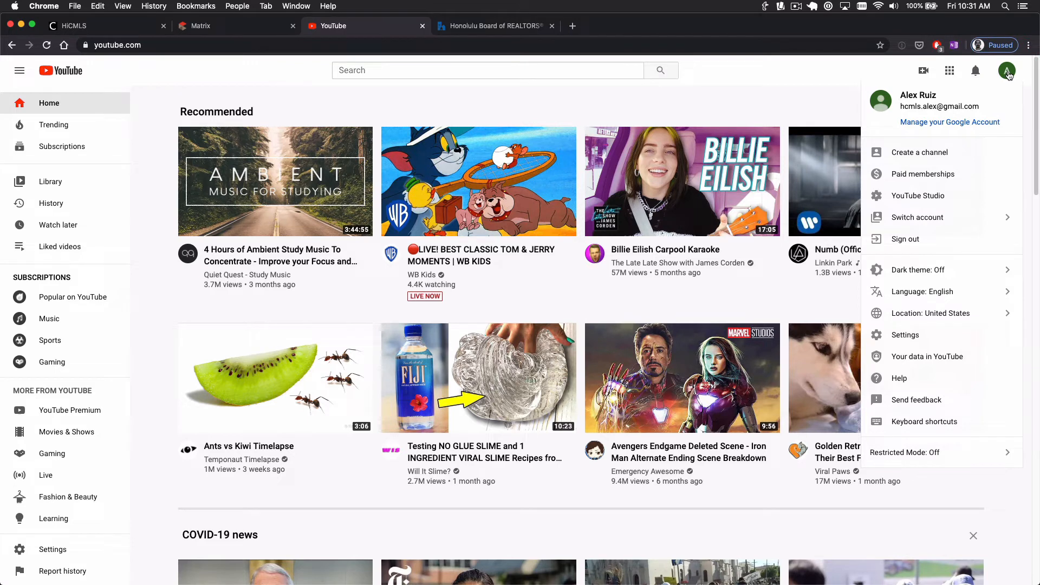
left_click(906, 336)
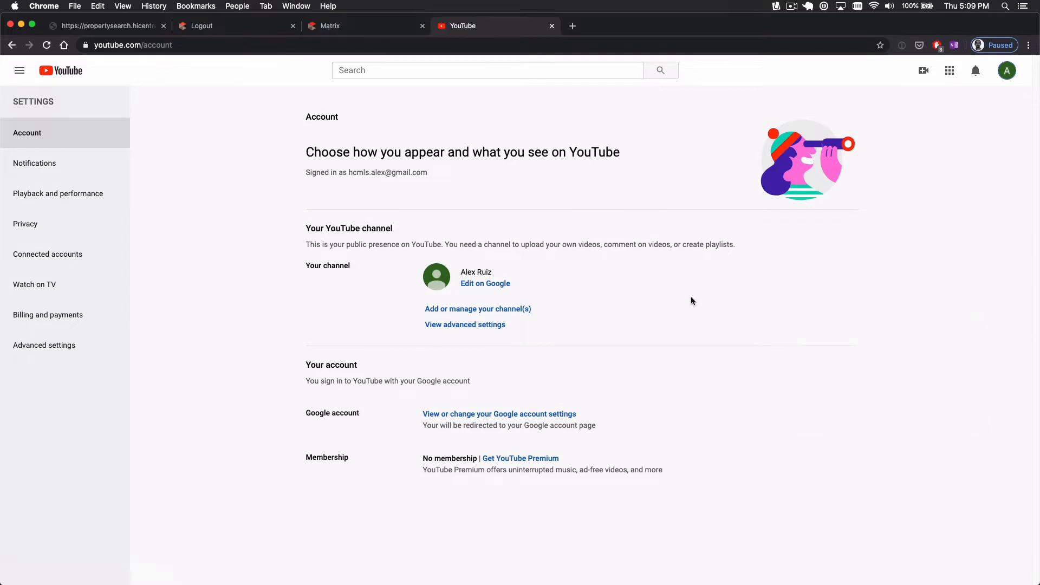
left_click(529, 310)
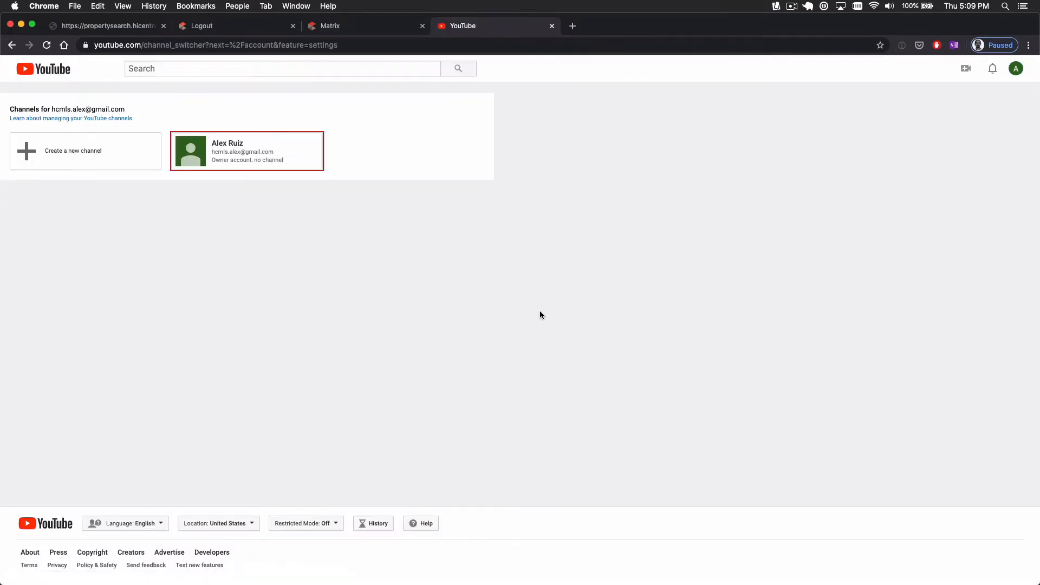
left_click(90, 165)
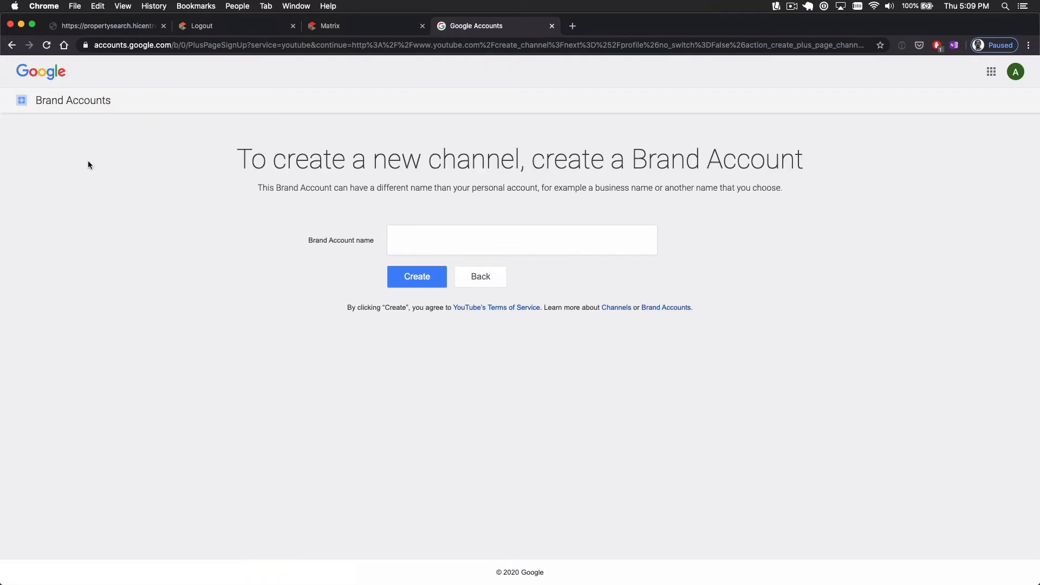
left_click(427, 235)
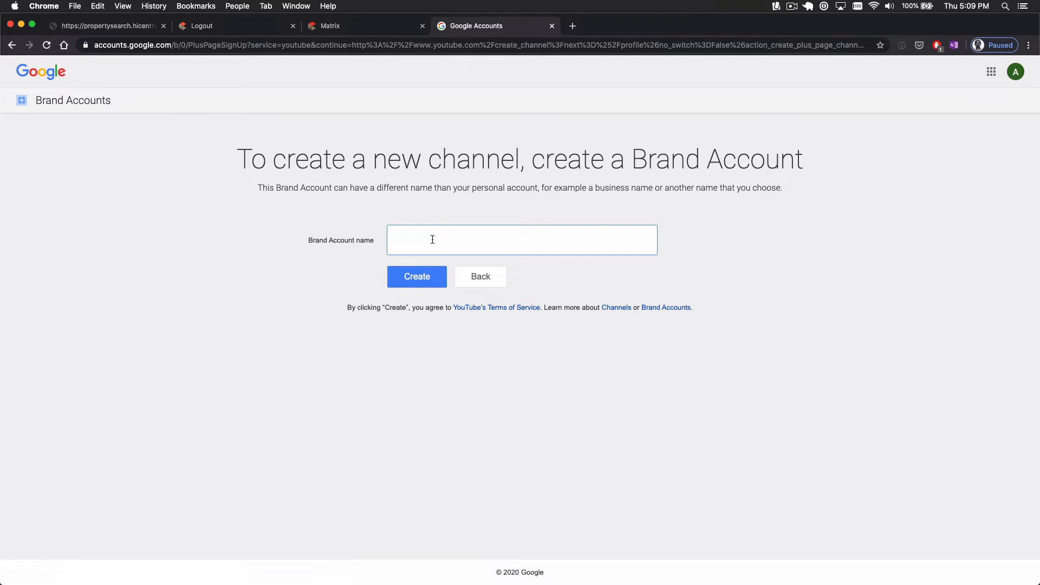
left_click(432, 240)
type("Hawaii Property Videos")
Create the Hawaii Property Videos channel and start a video upload from its camera menu
left_click(415, 277)
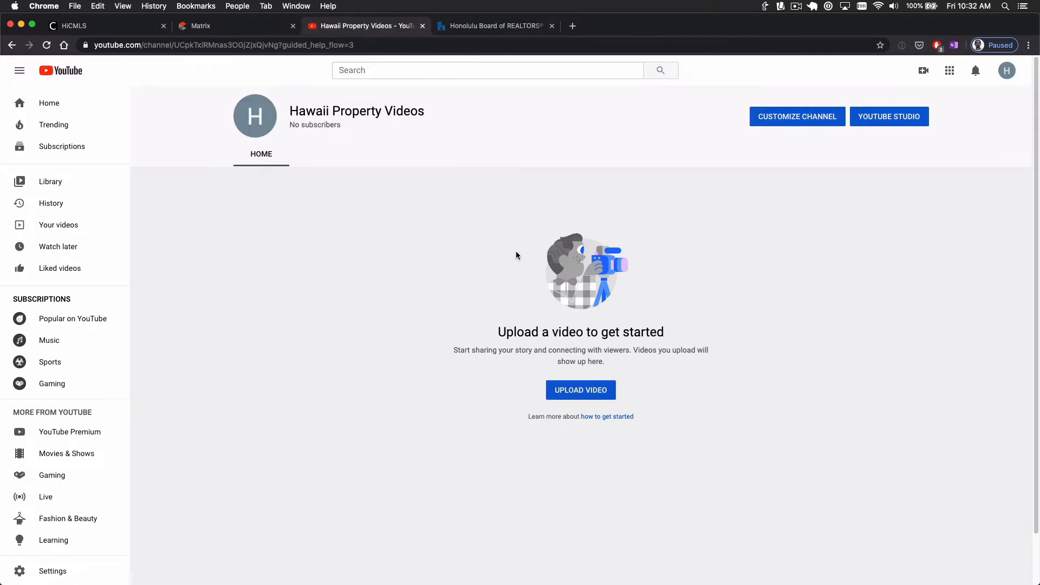
left_click(923, 72)
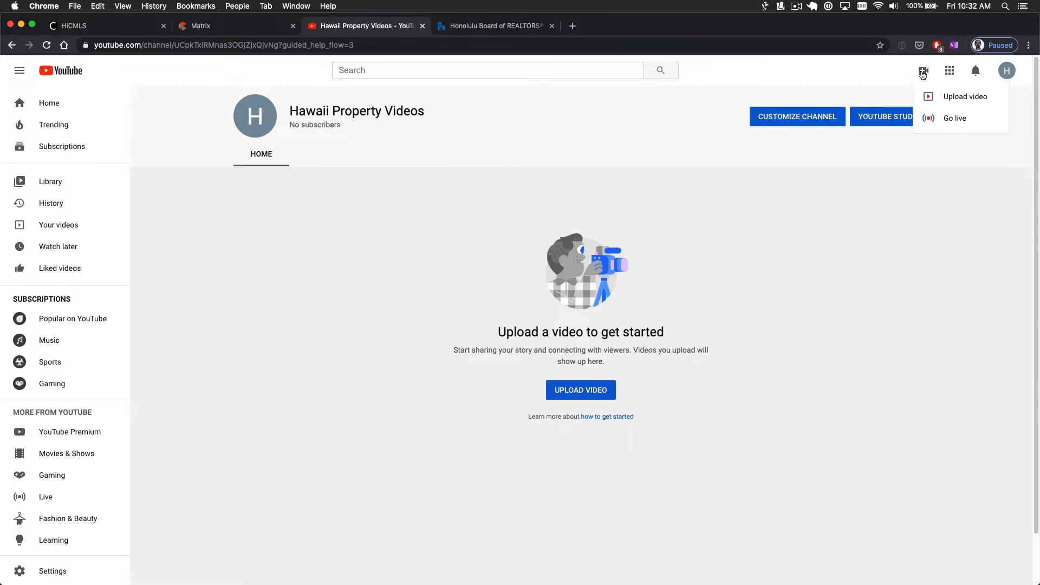
left_click(970, 99)
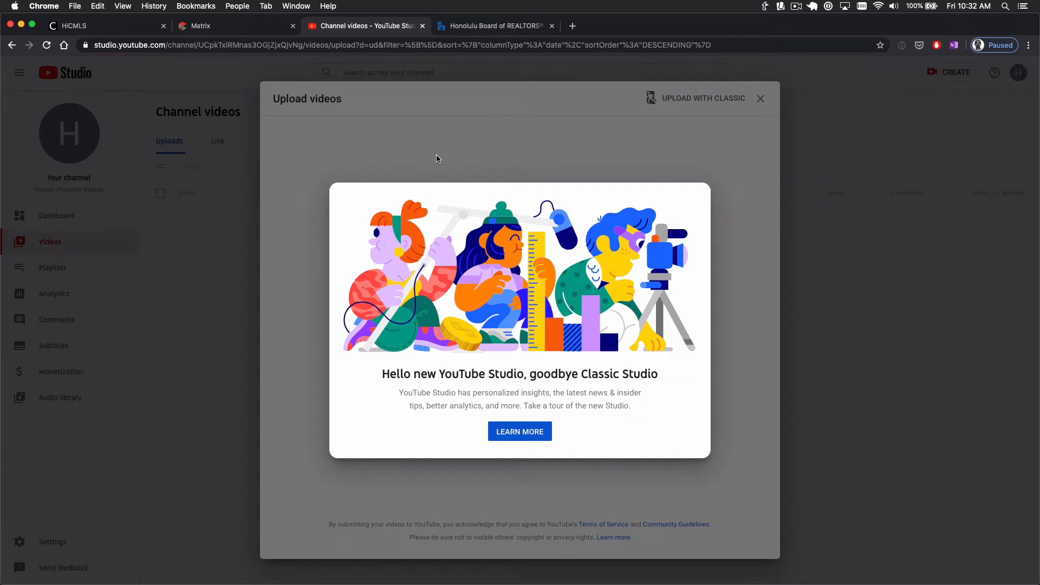
Upload the 2020 April sales-transactions mp4 from the Desktop
left_click(365, 150)
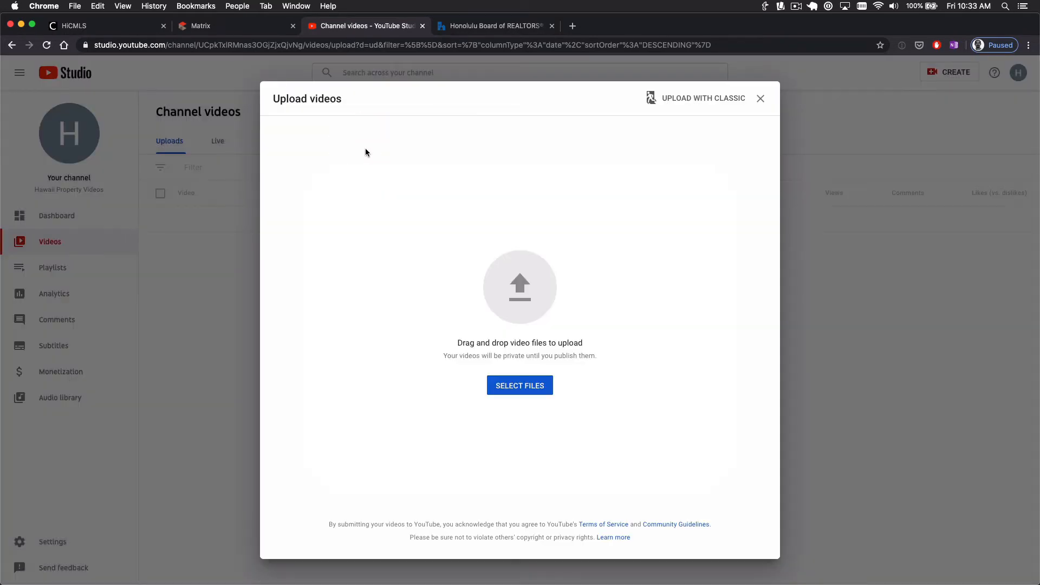
left_click(523, 385)
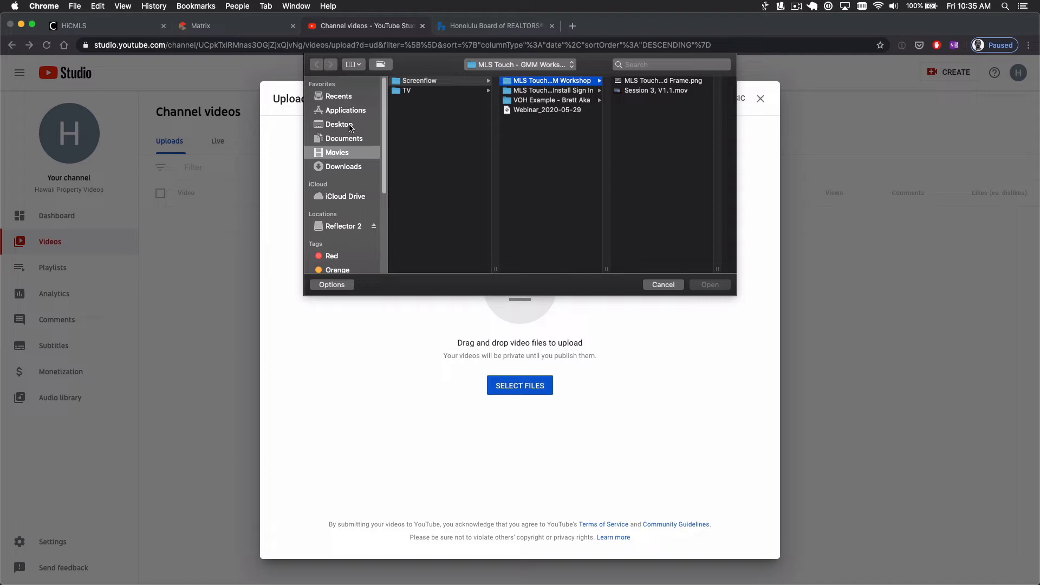
left_click(351, 128)
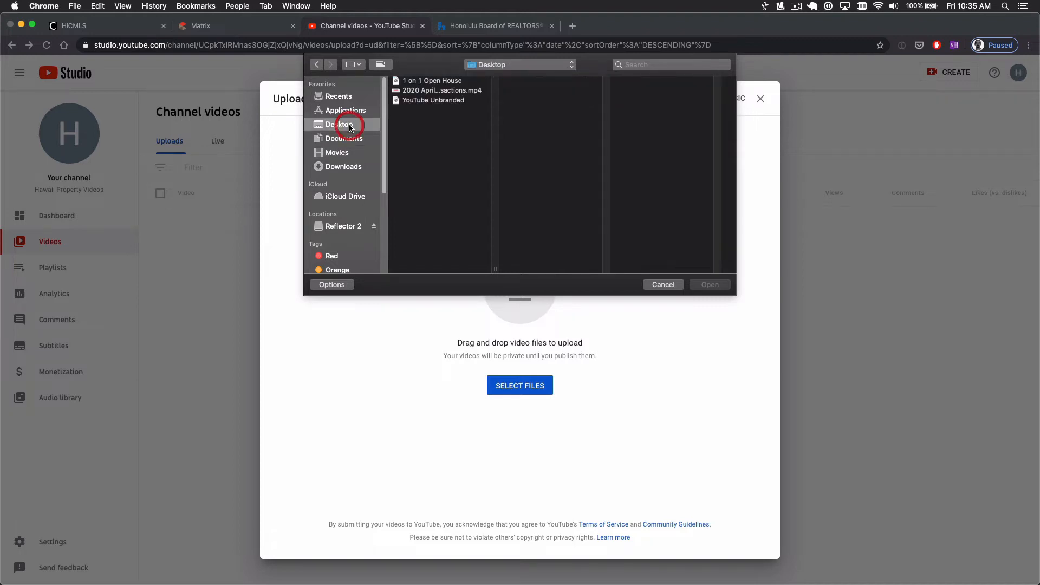
left_click(426, 91)
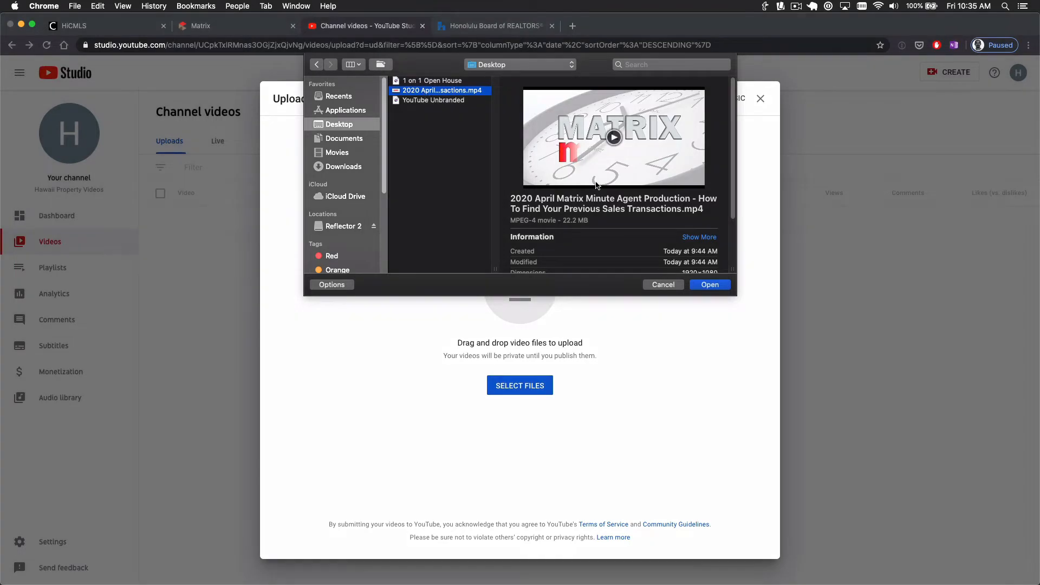
left_click(730, 288)
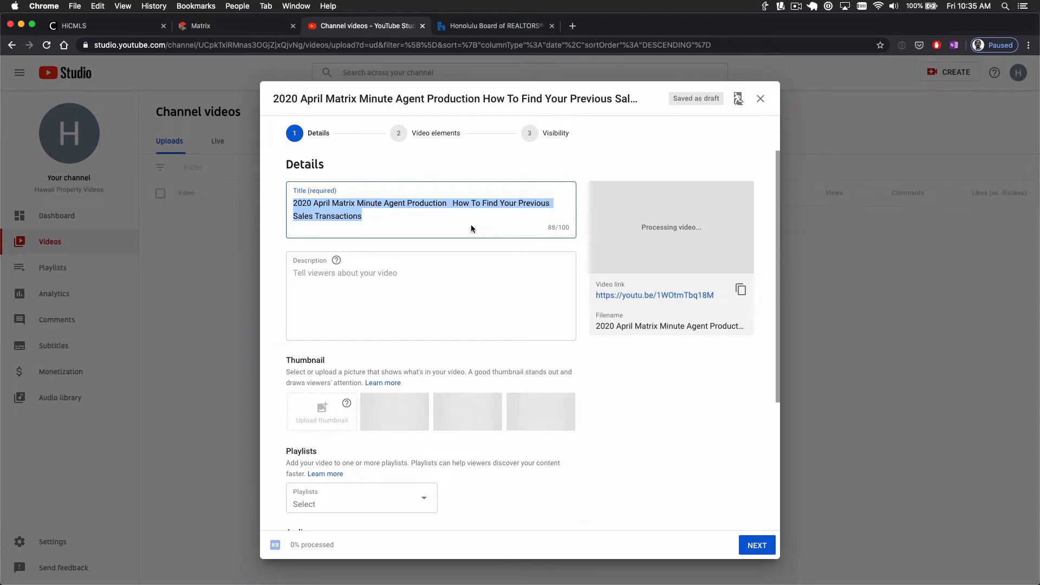
Retitle the upload '123 Sesame Street', mark it not made for kids, and continue to Video elements
left_click_drag(396, 218, 289, 200)
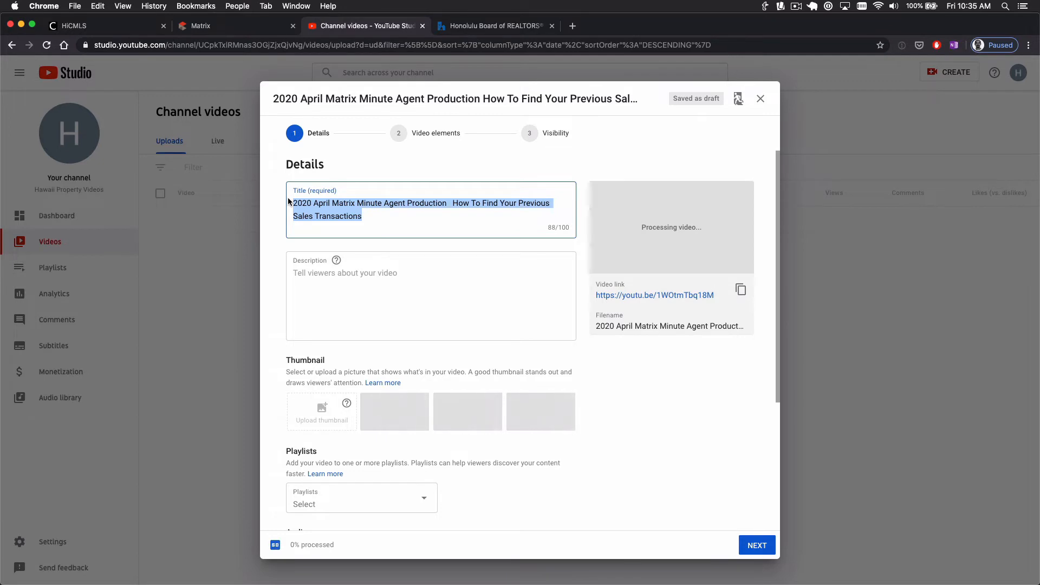
type("123")
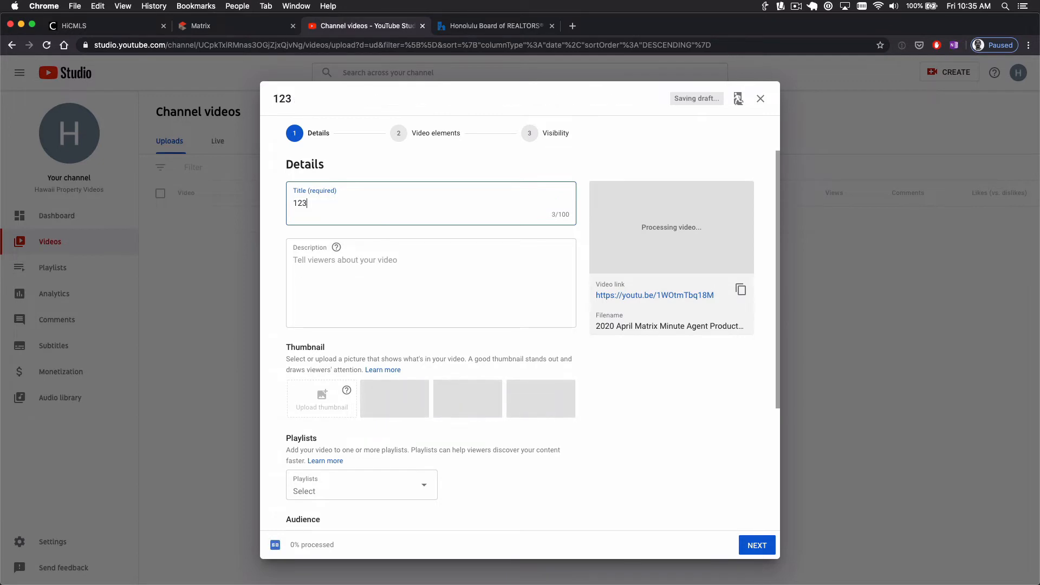
type(" Sesame Street")
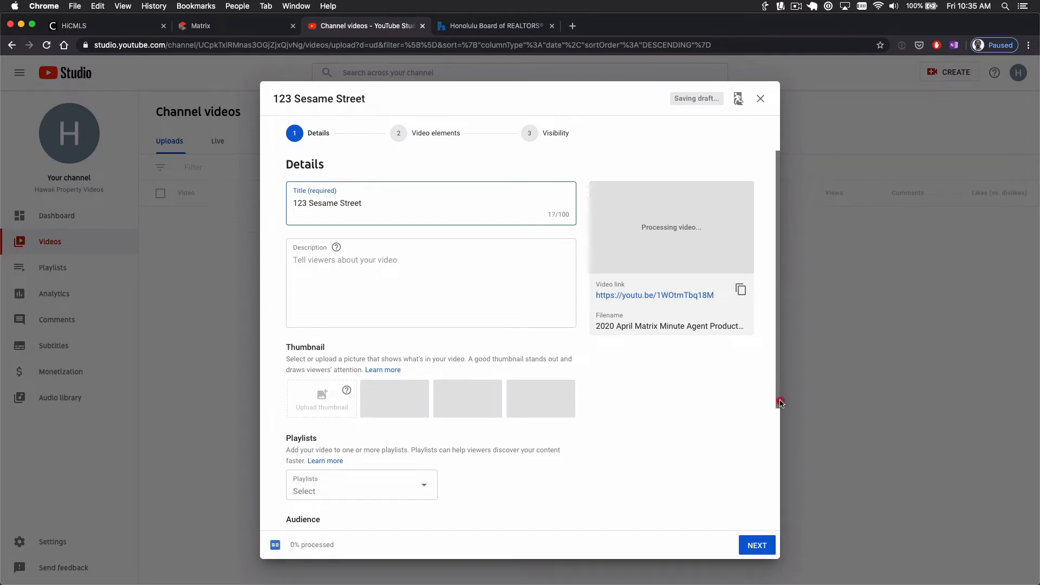
left_click_drag(778, 395, 782, 447)
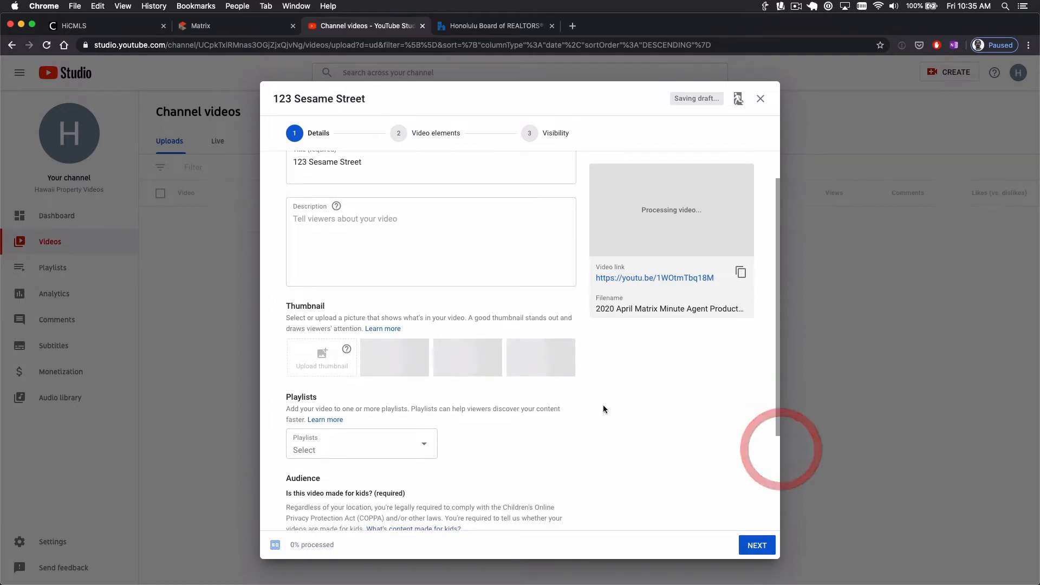
scroll(593, 404, "down", 5)
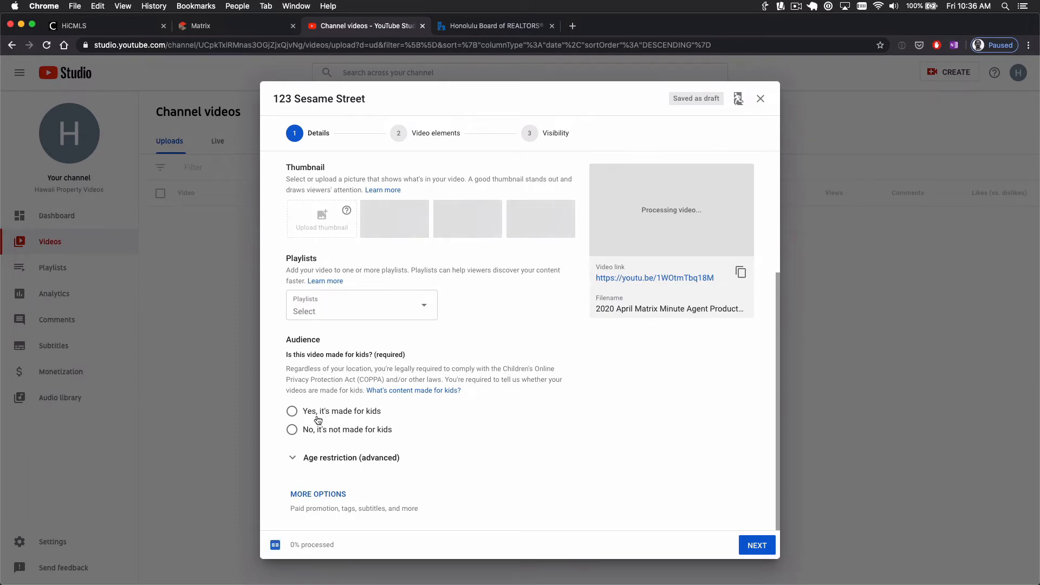
left_click(293, 431)
left_click(759, 547)
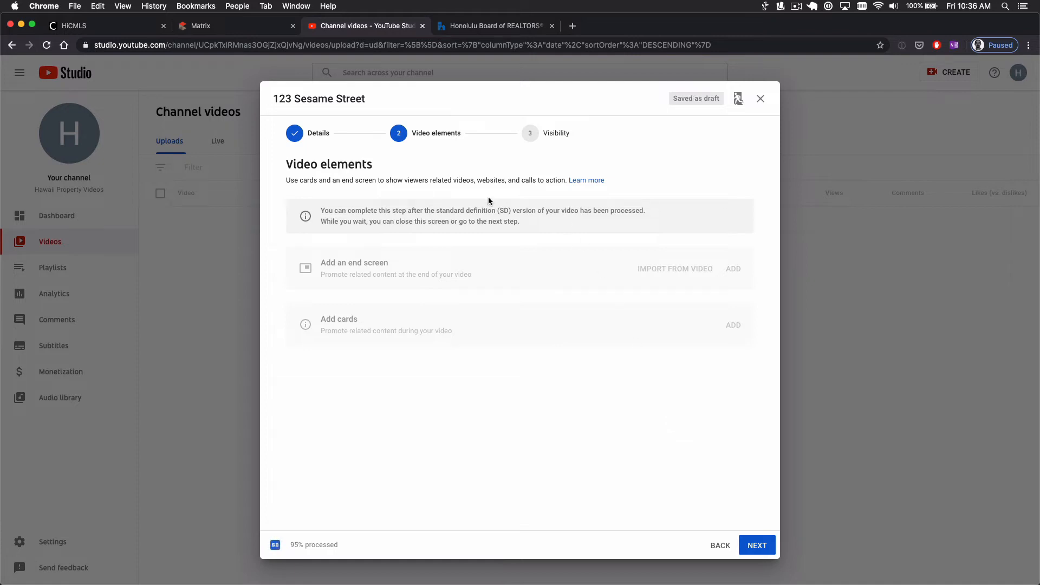
Set the 123 Sesame Street video's visibility to Public and publish it
left_click(757, 545)
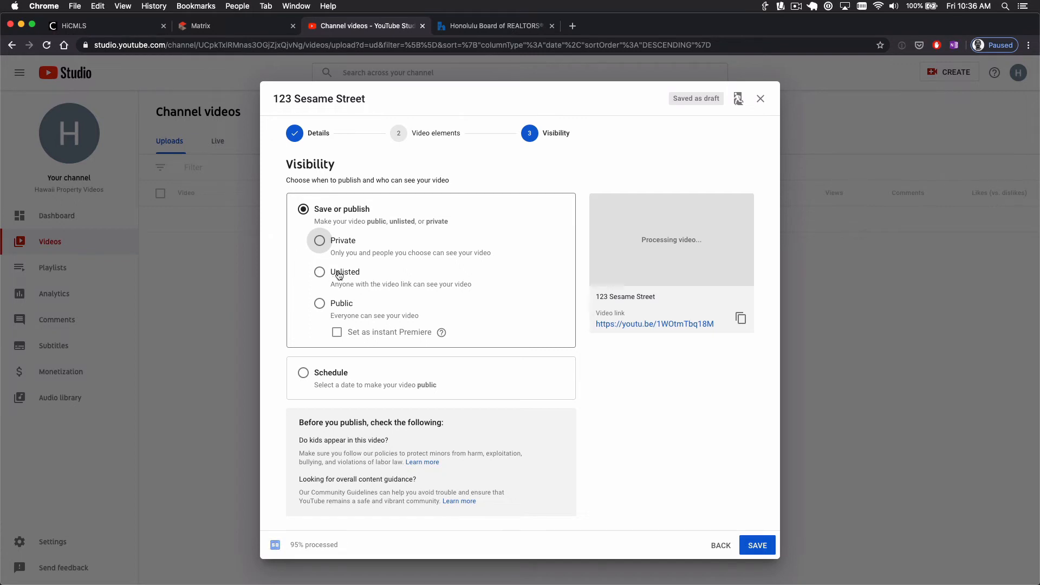
left_click(320, 303)
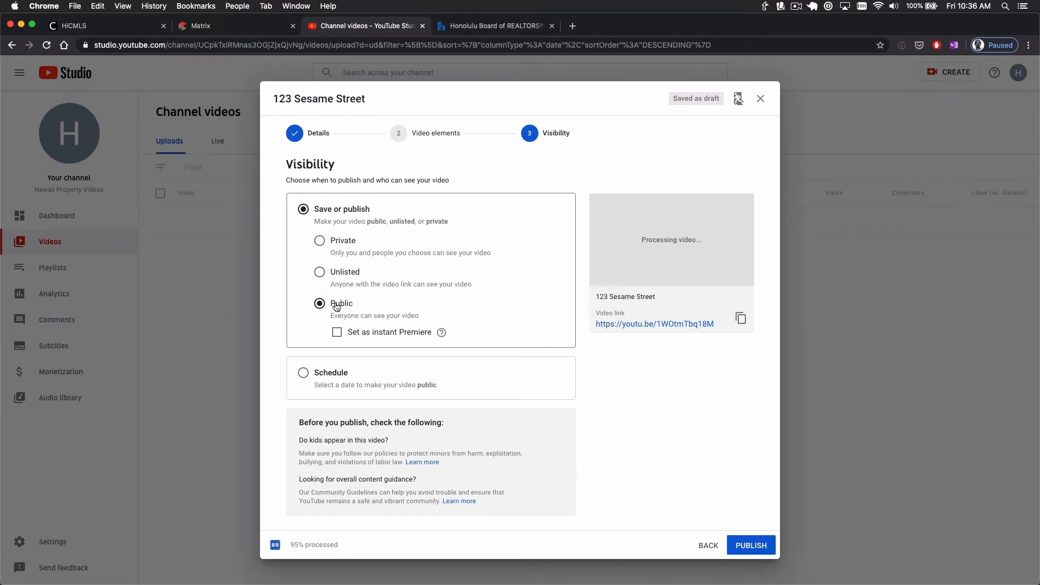
left_click(752, 549)
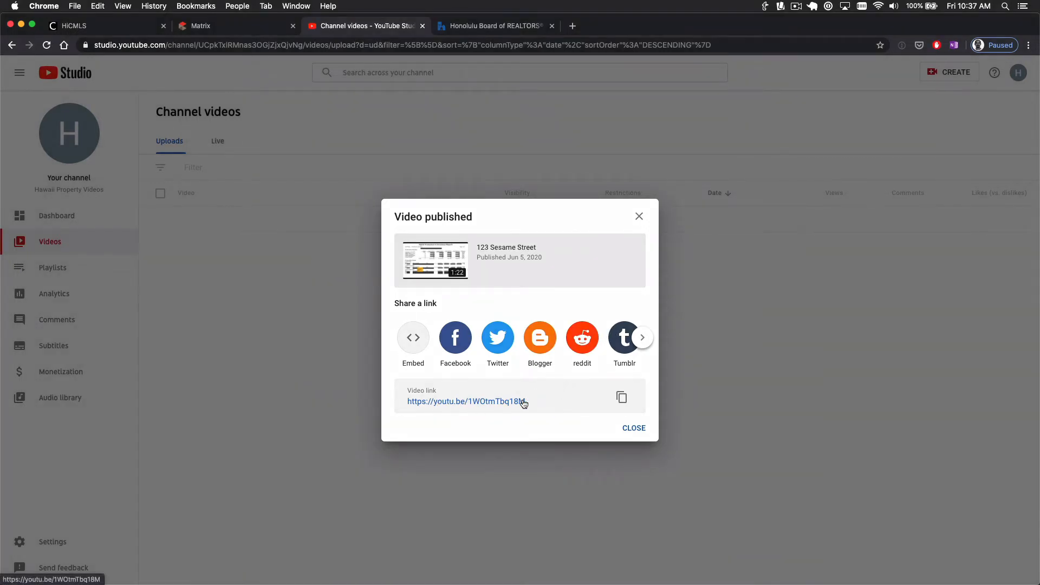
Dismiss the published summary and tip, then copy the 123 Sesame Street video's shareable link
left_click(634, 429)
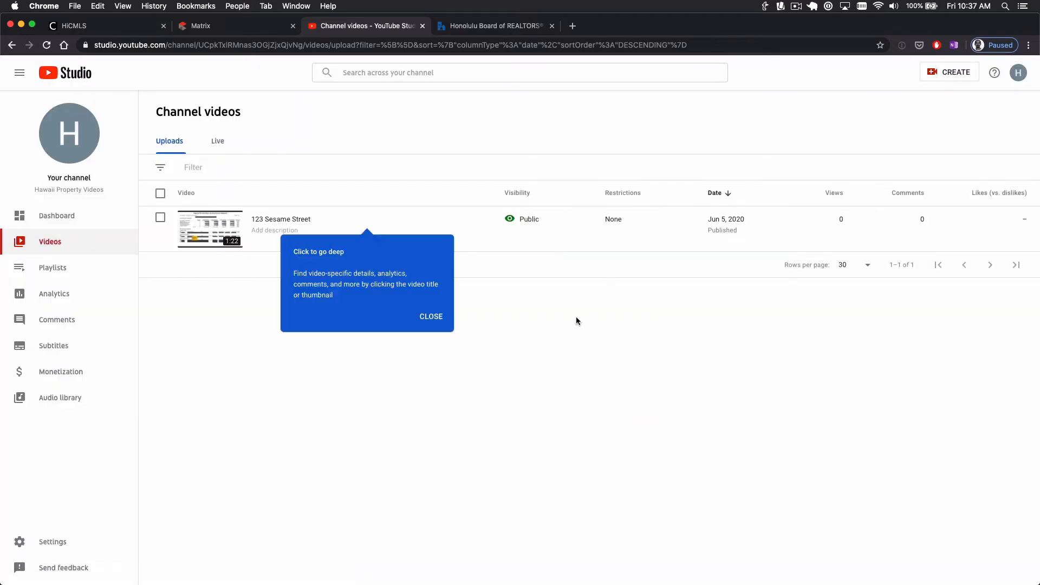
left_click(436, 320)
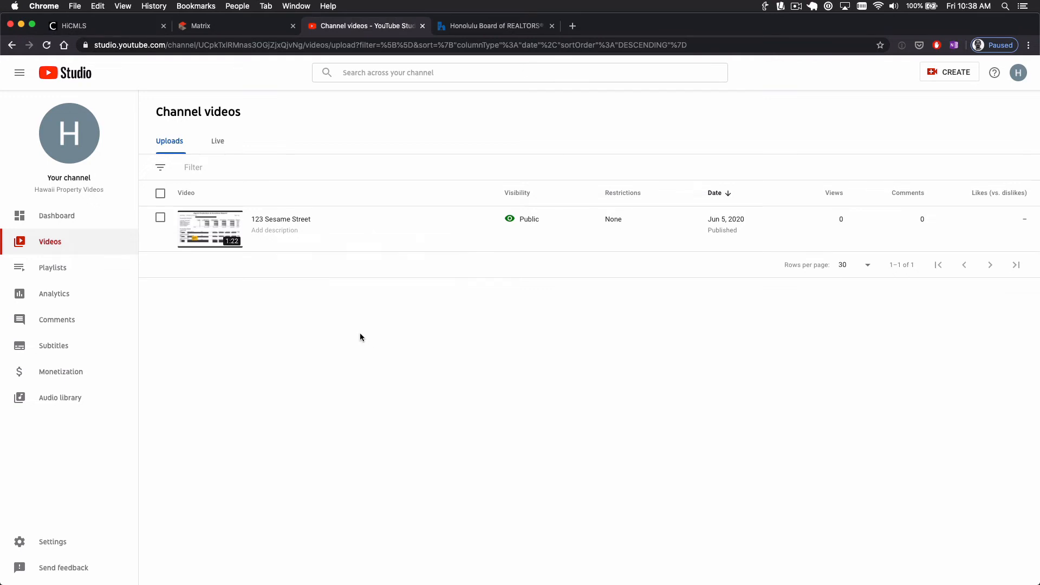
mouse_move(281, 239)
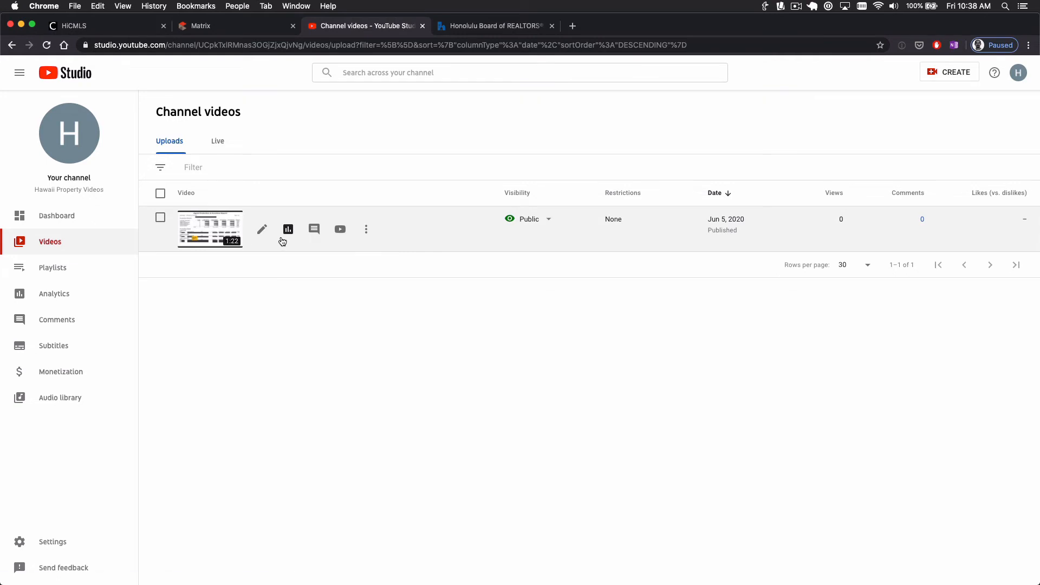
left_click(367, 233)
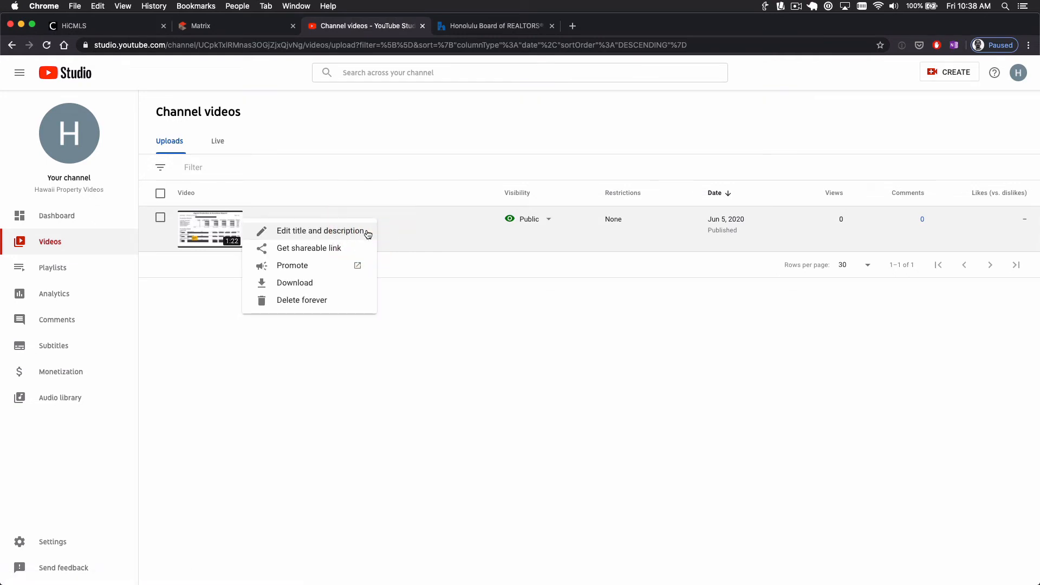
left_click(324, 251)
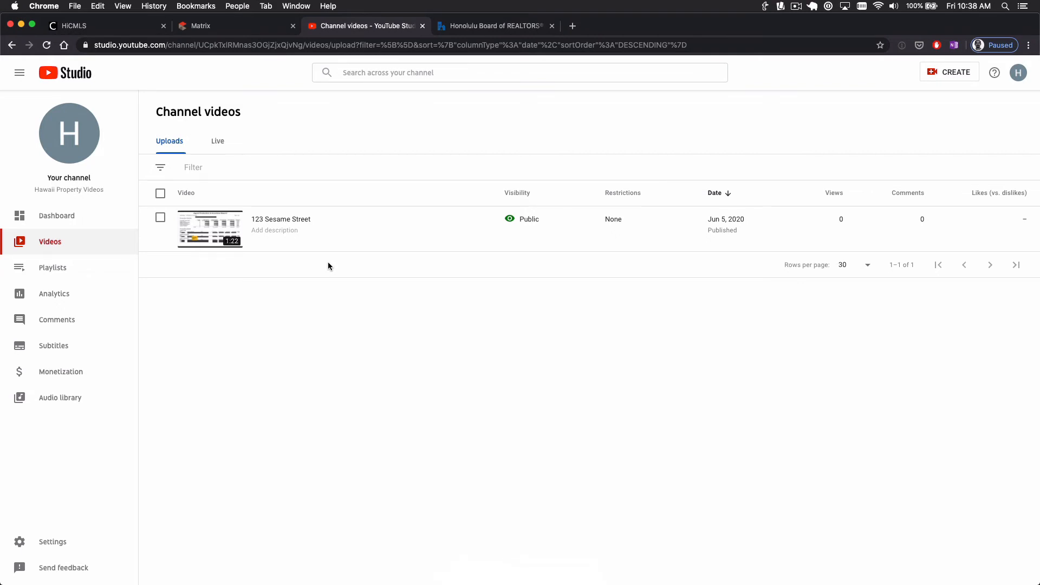
In MLS Matrix, Quick Modify the listing and open its Manage Virtual Tours settings
left_click(234, 33)
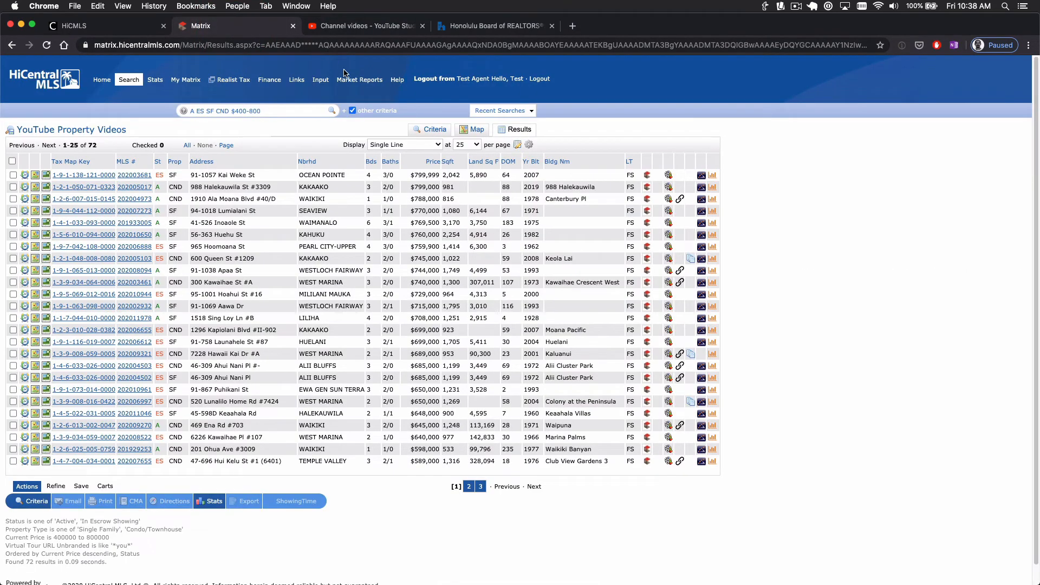
left_click(324, 80)
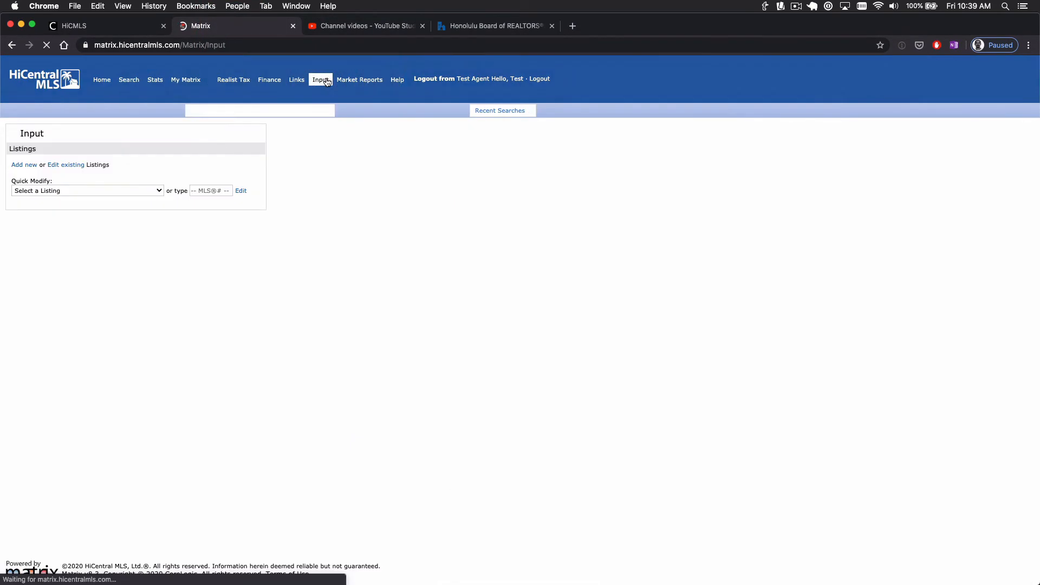
left_click(156, 191)
left_click(142, 199)
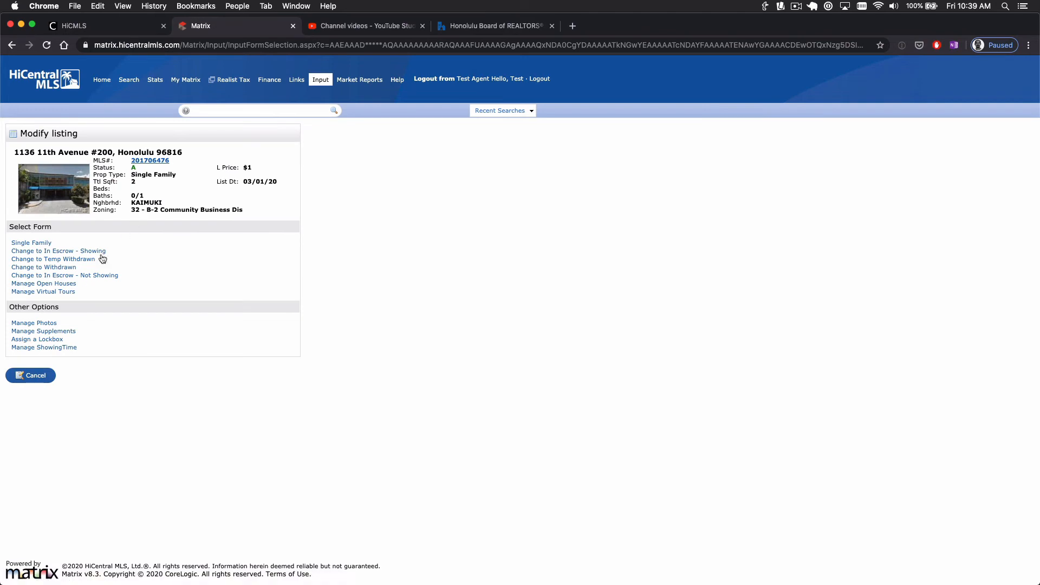
left_click(68, 292)
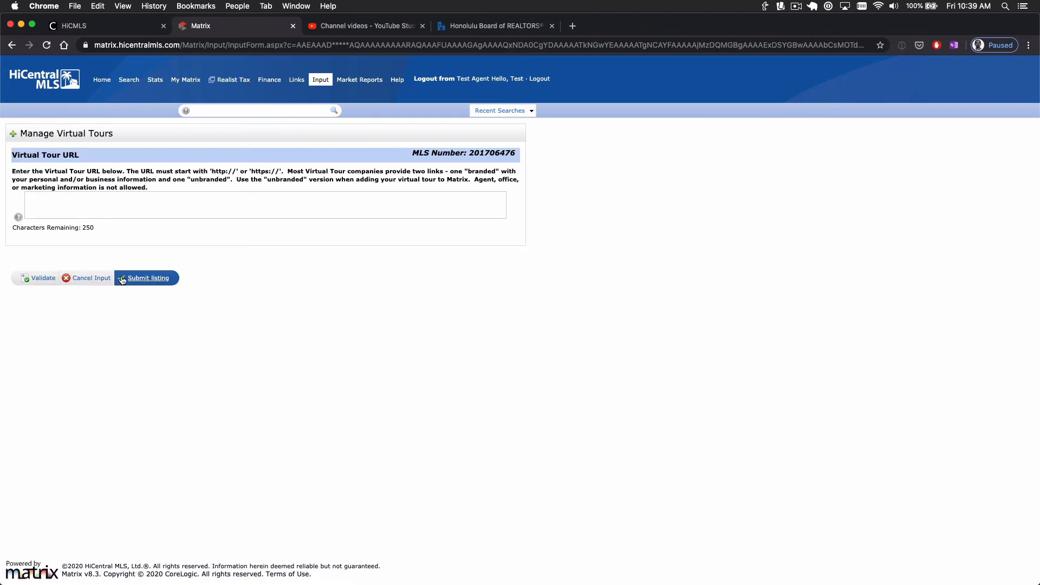
left_click(124, 201)
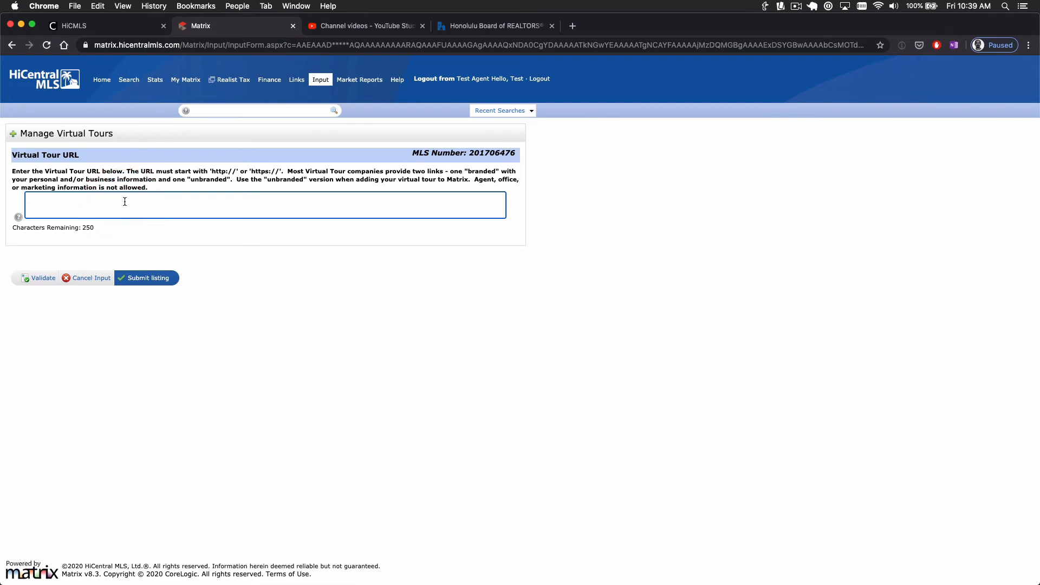
left_click(125, 202)
right_click(124, 202)
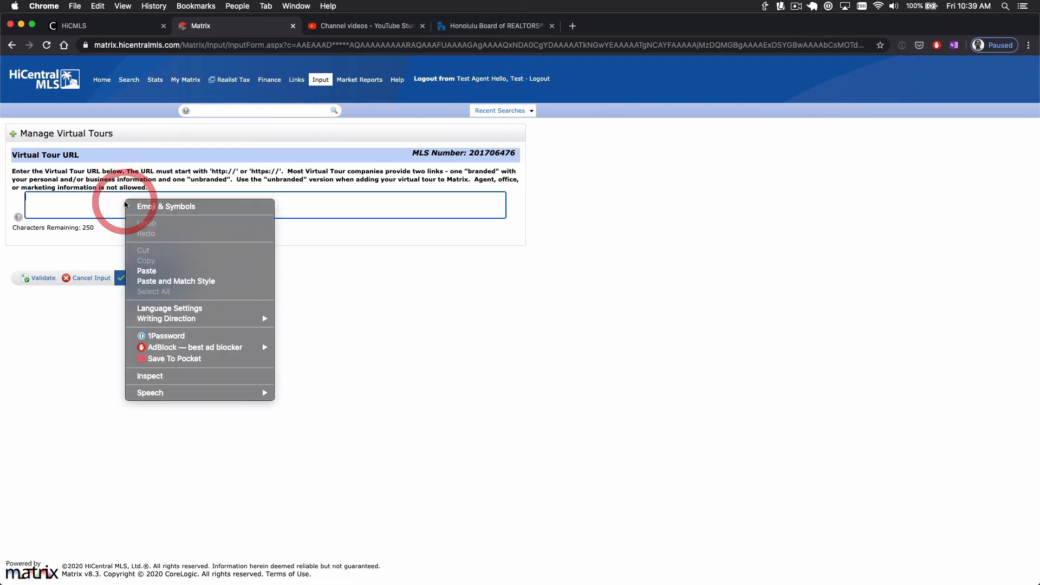
left_click(147, 270)
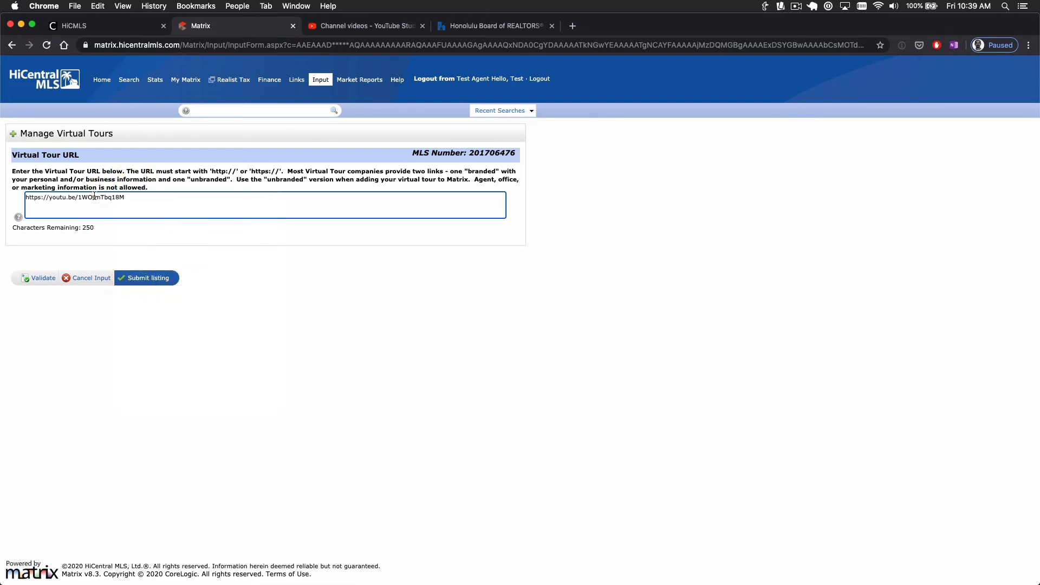
left_click(148, 277)
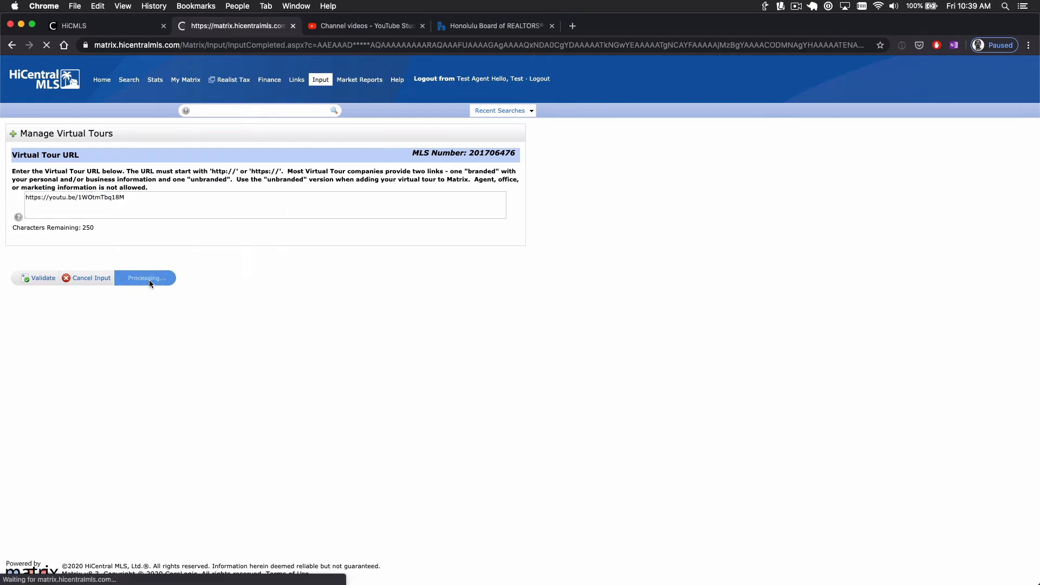
left_click(189, 154)
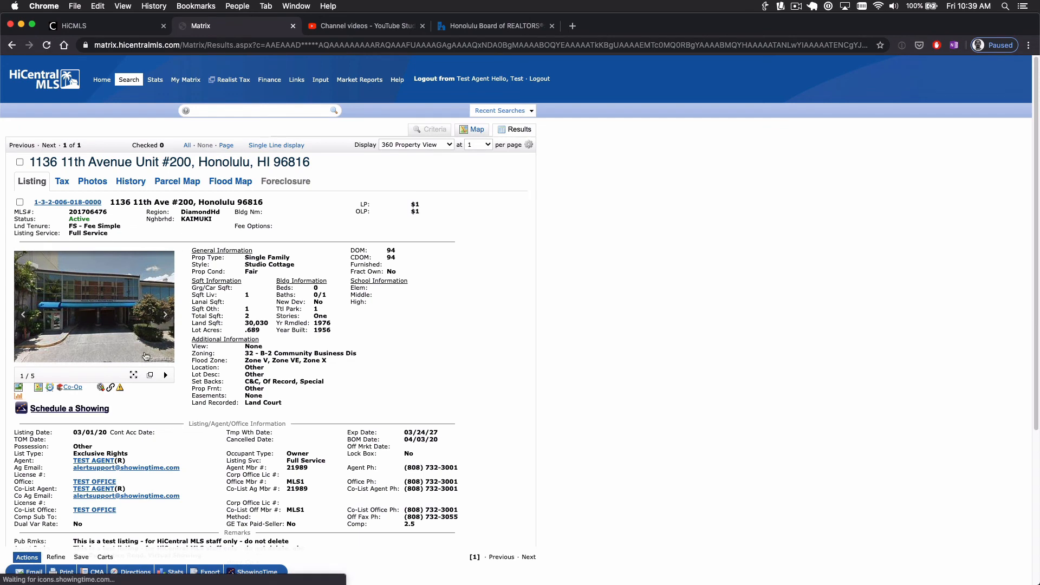
left_click(100, 388)
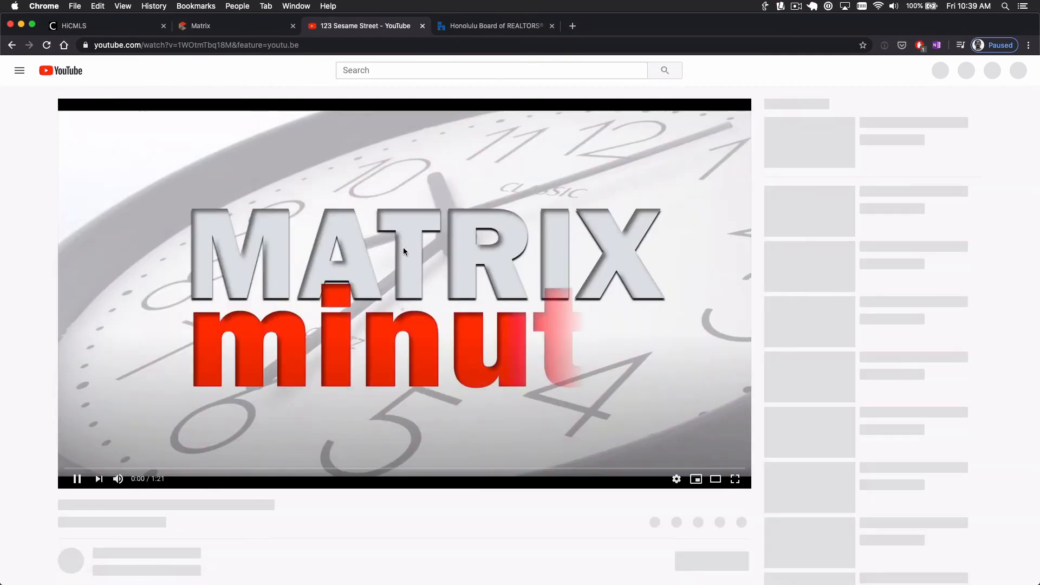
Pause the 123 Sesame Street tour video playing in the YouTube player
left_click(404, 244)
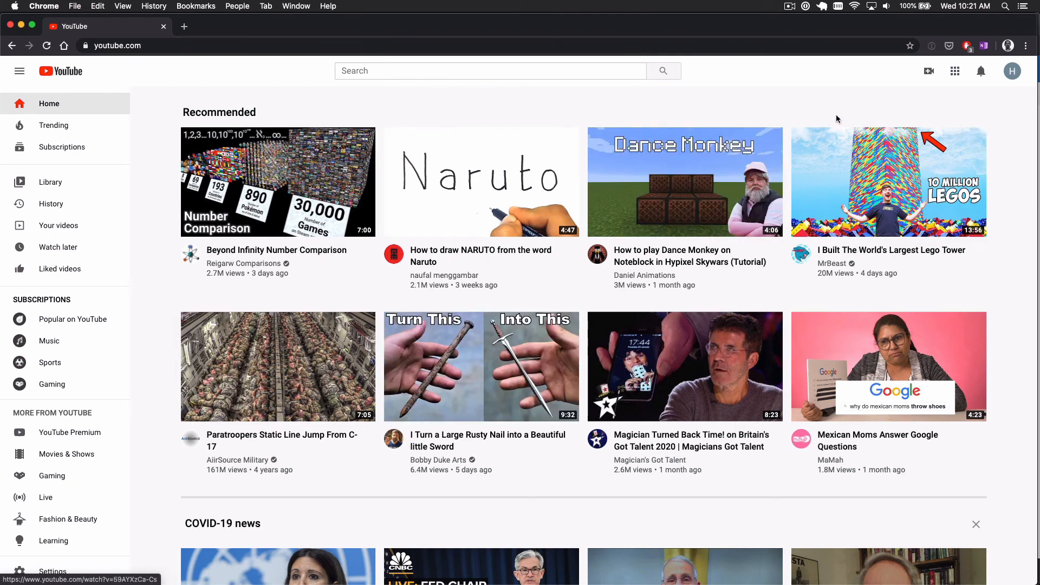
From the avatar menu's channel list, switch to the HiCentral MLS brand channel
left_click(1013, 76)
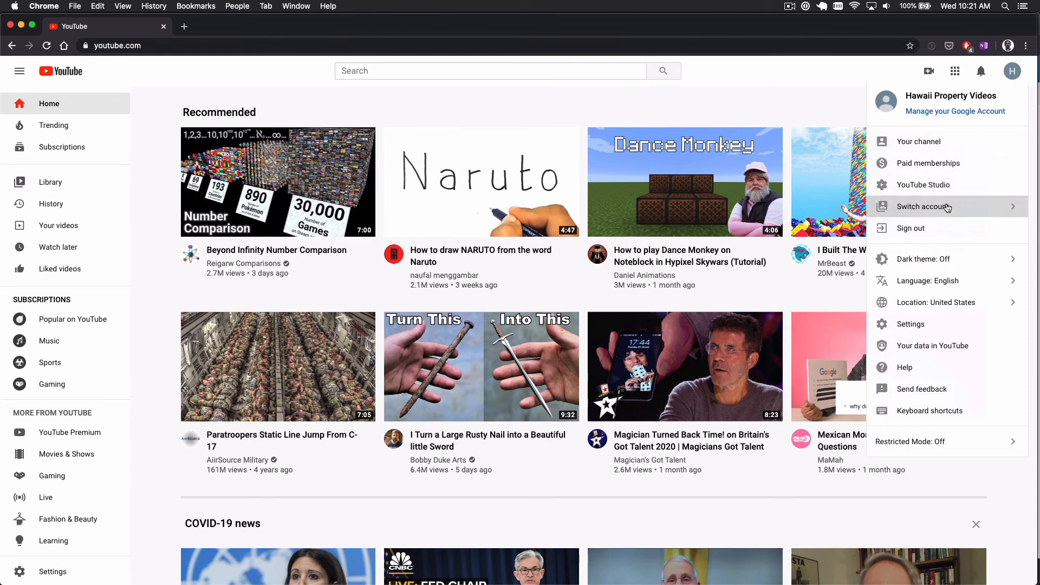
left_click(948, 208)
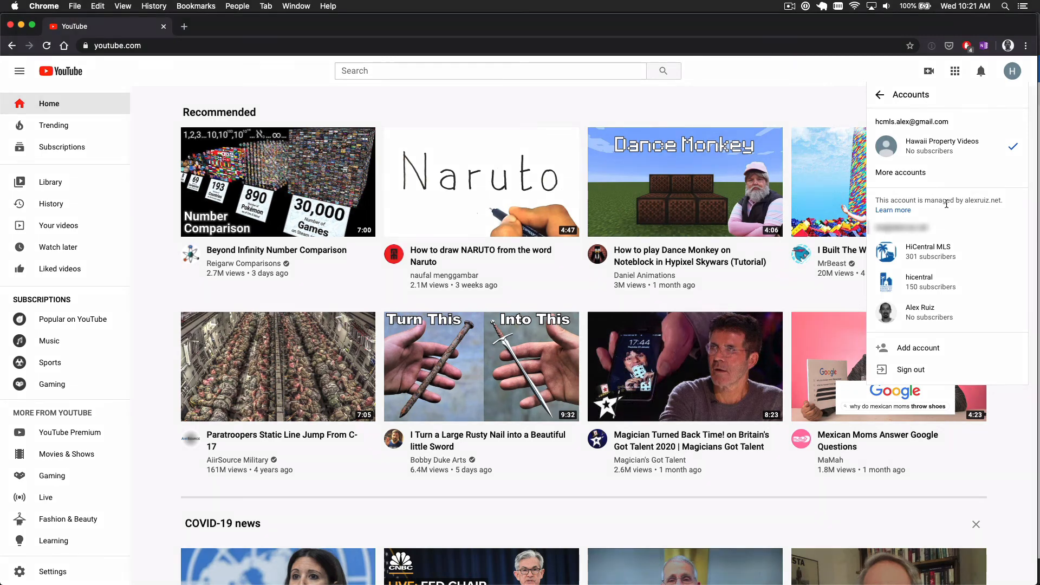
left_click(938, 257)
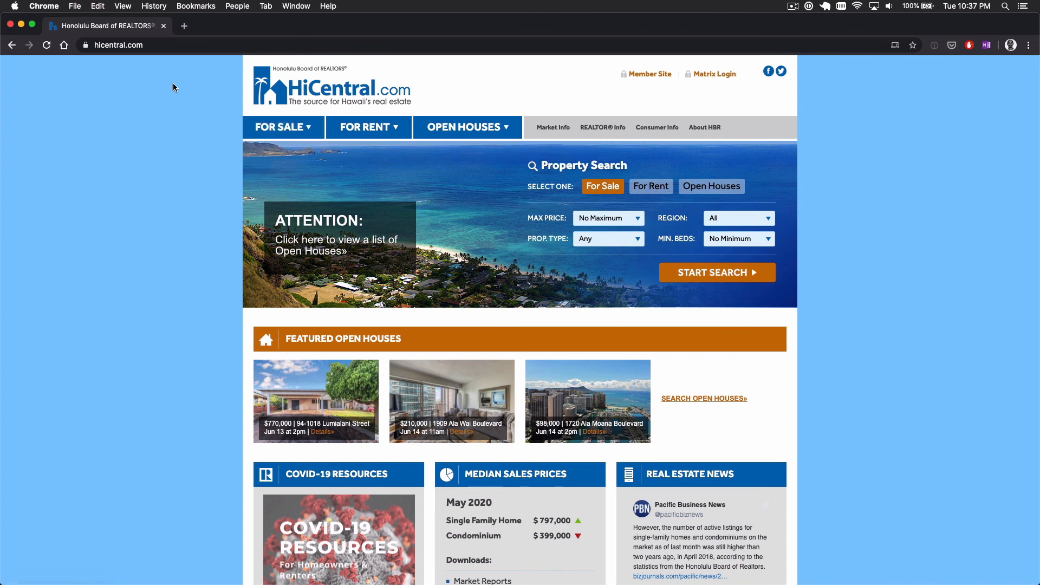
Go back to youtube.com and start a new video upload from the Create menu
left_click(144, 48)
type("you")
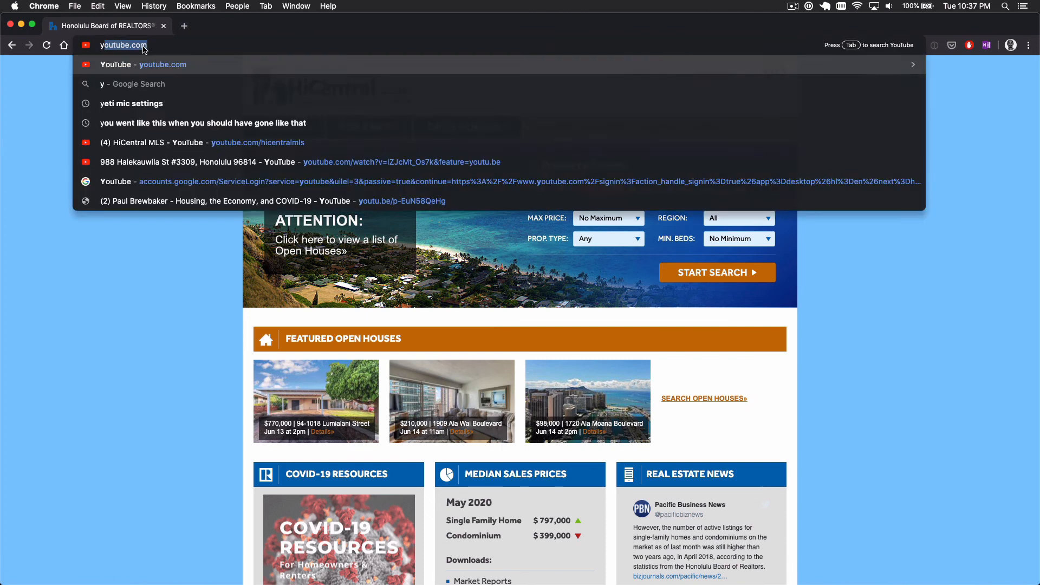
key("Return")
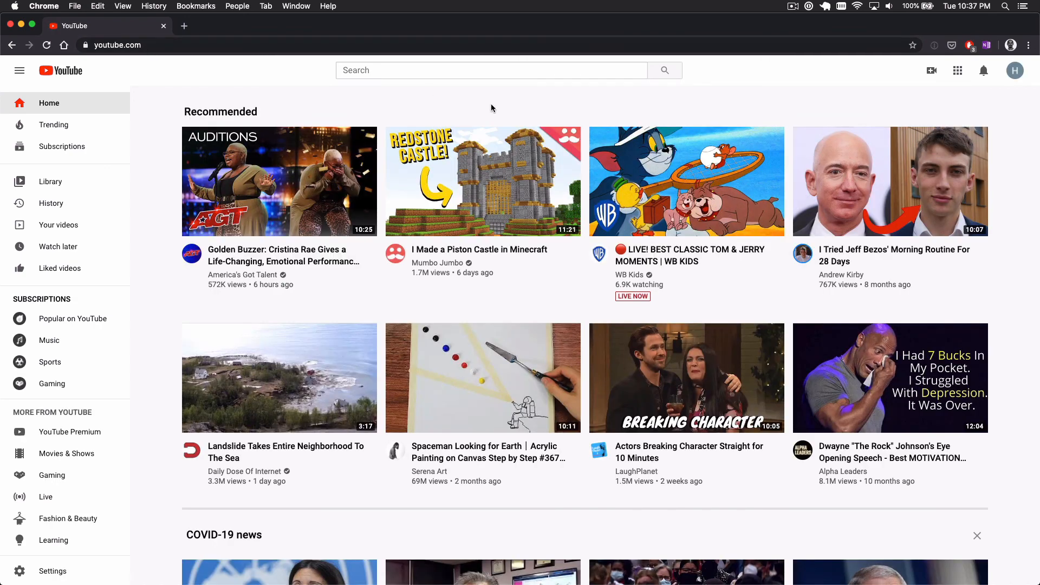
left_click(930, 74)
left_click(942, 97)
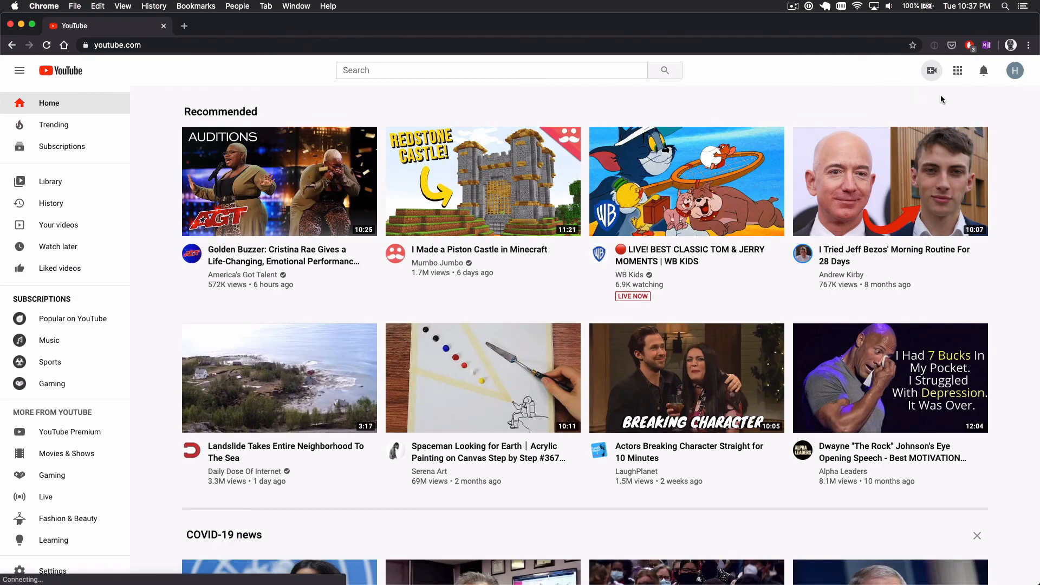